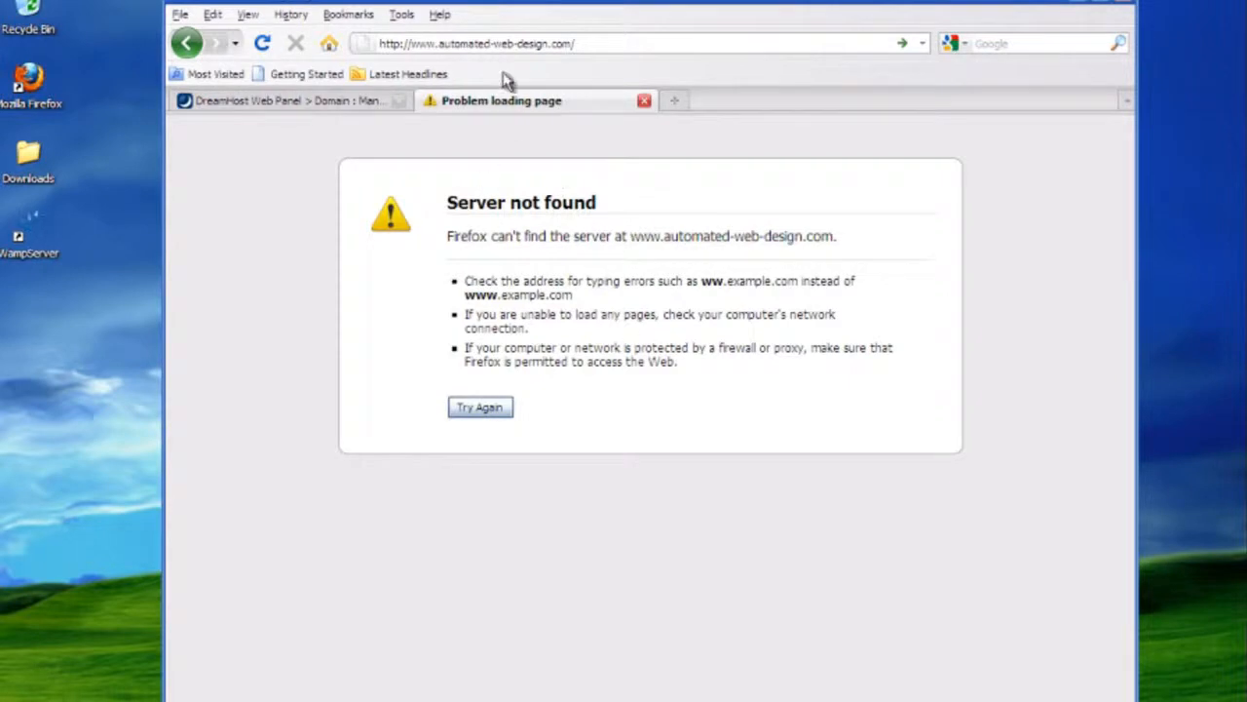
{"action": "left_click", "coordinate": [507, 43]}
{"action": "left_click", "coordinate": [479, 409]}
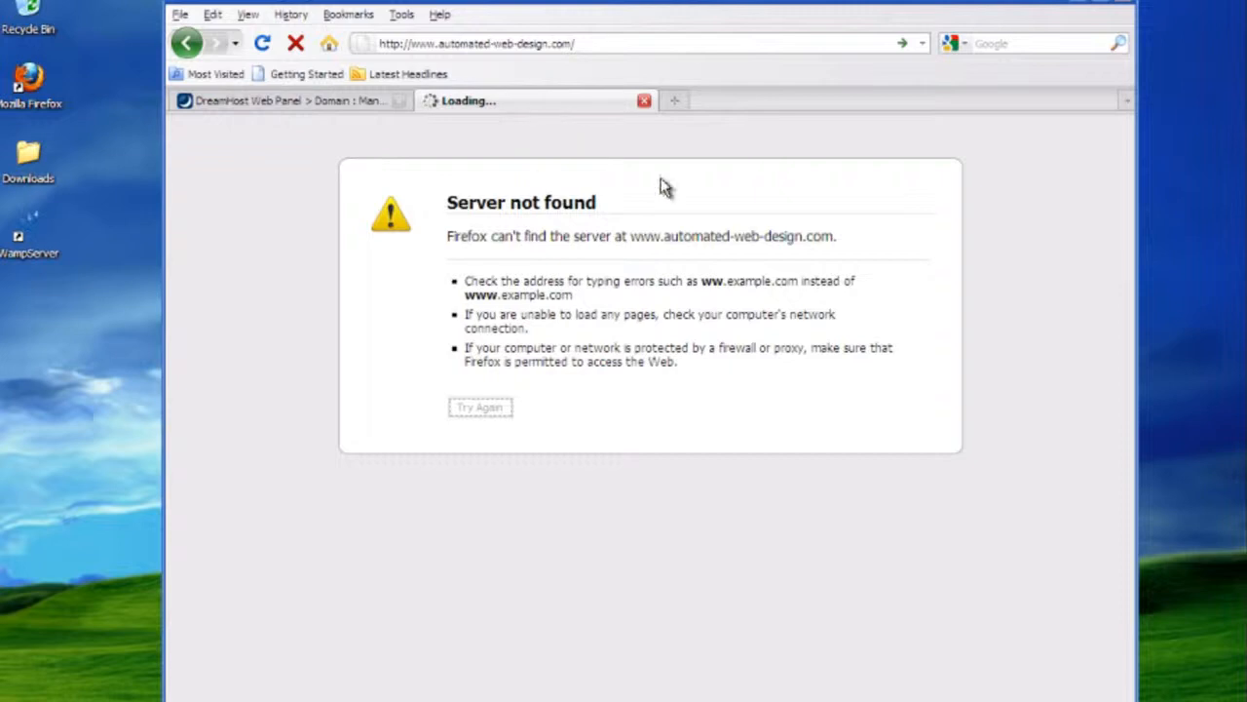
{"action": "left_click", "coordinate": [683, 43]}
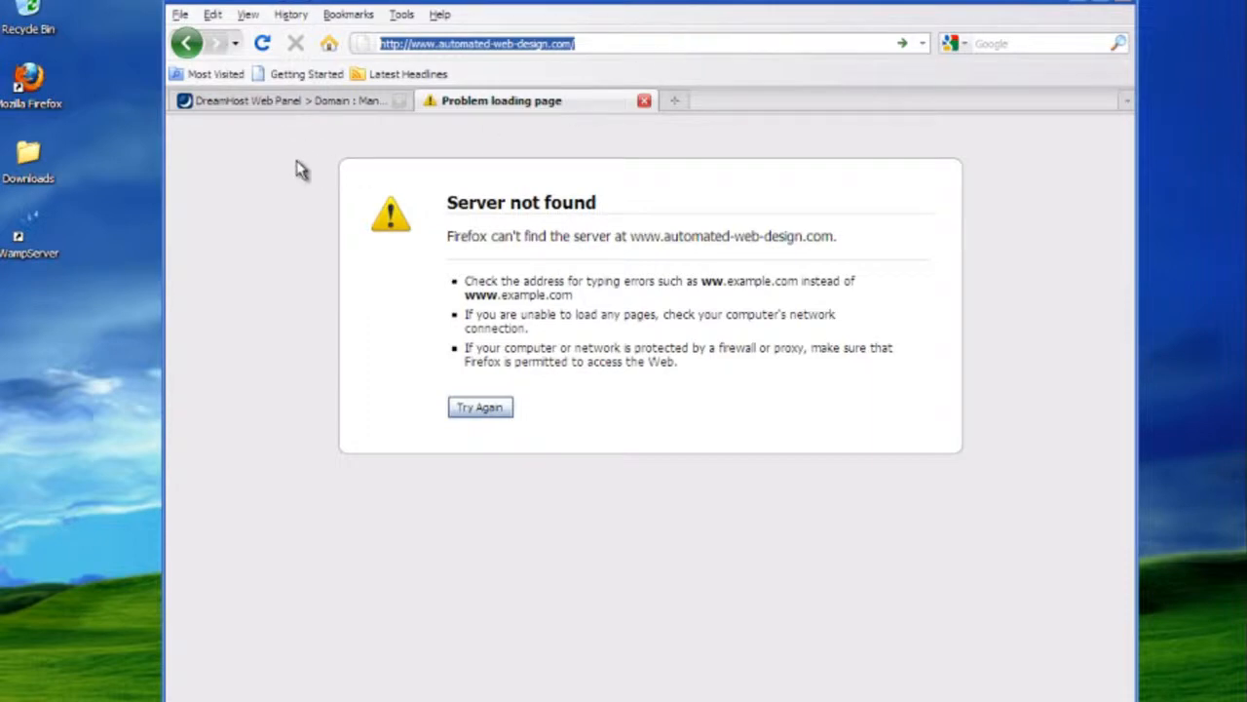
Open the hosting setup for the registered domain automated-web-design.com from DreamHost's domain management page
{"action": "left_click", "coordinate": [307, 100]}
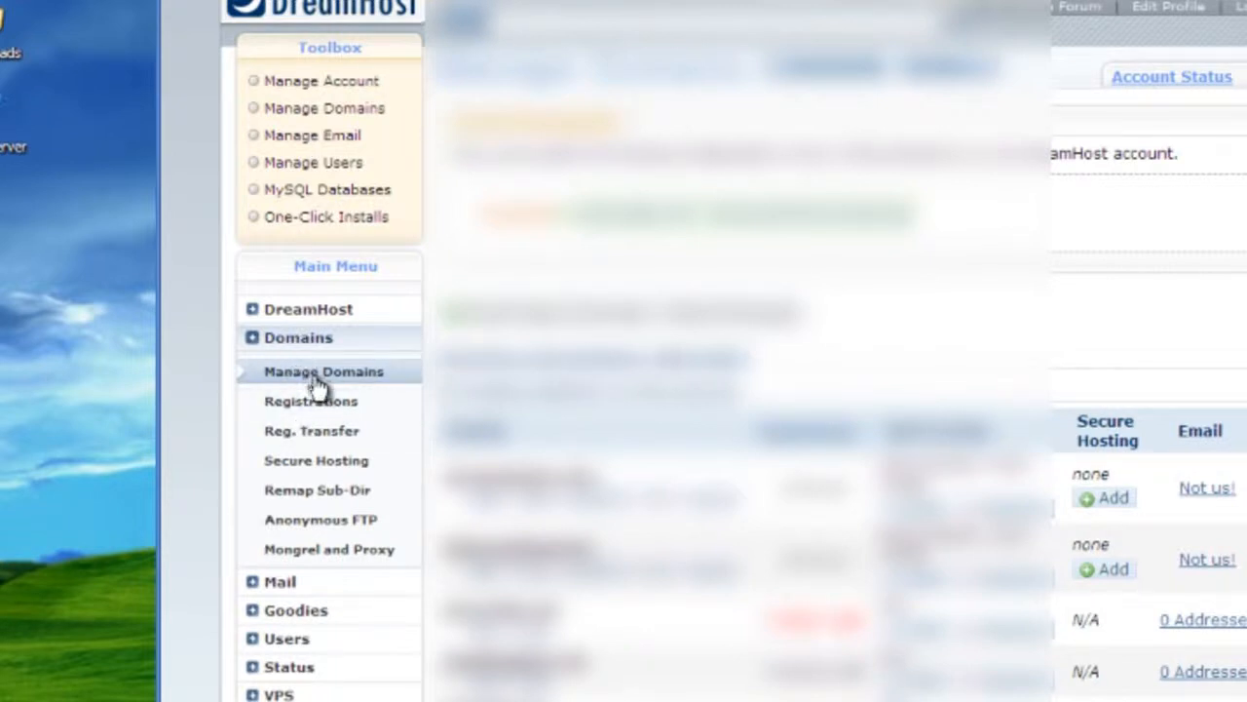
{"action": "left_click", "coordinate": [314, 379]}
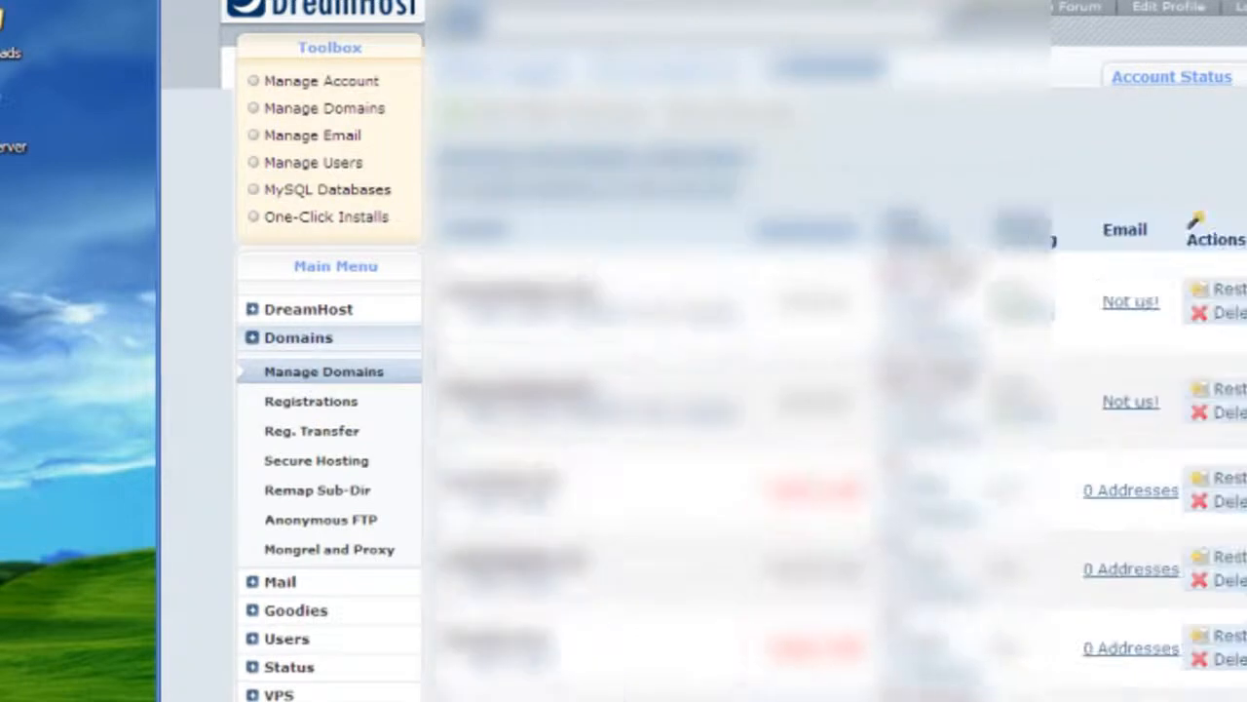
{"action": "left_click_drag", "start_coordinate": [1135, 144], "coordinate": [1121, 614]}
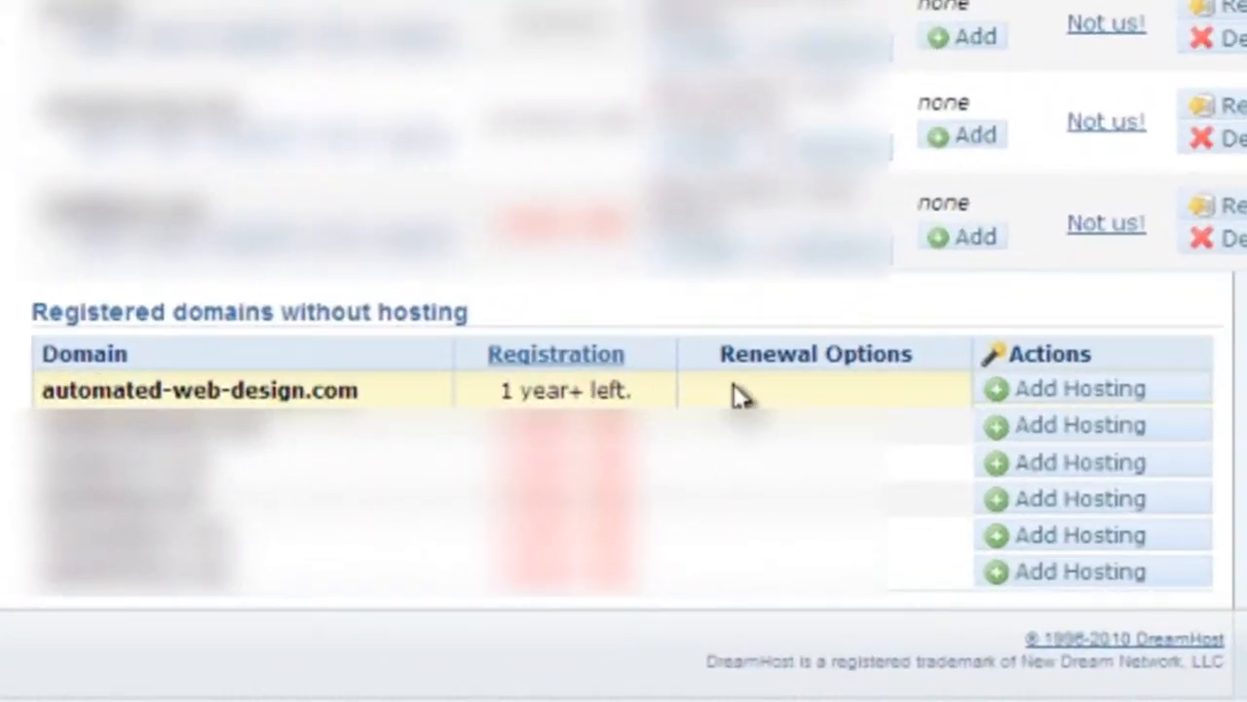
{"action": "left_click", "coordinate": [1028, 390]}
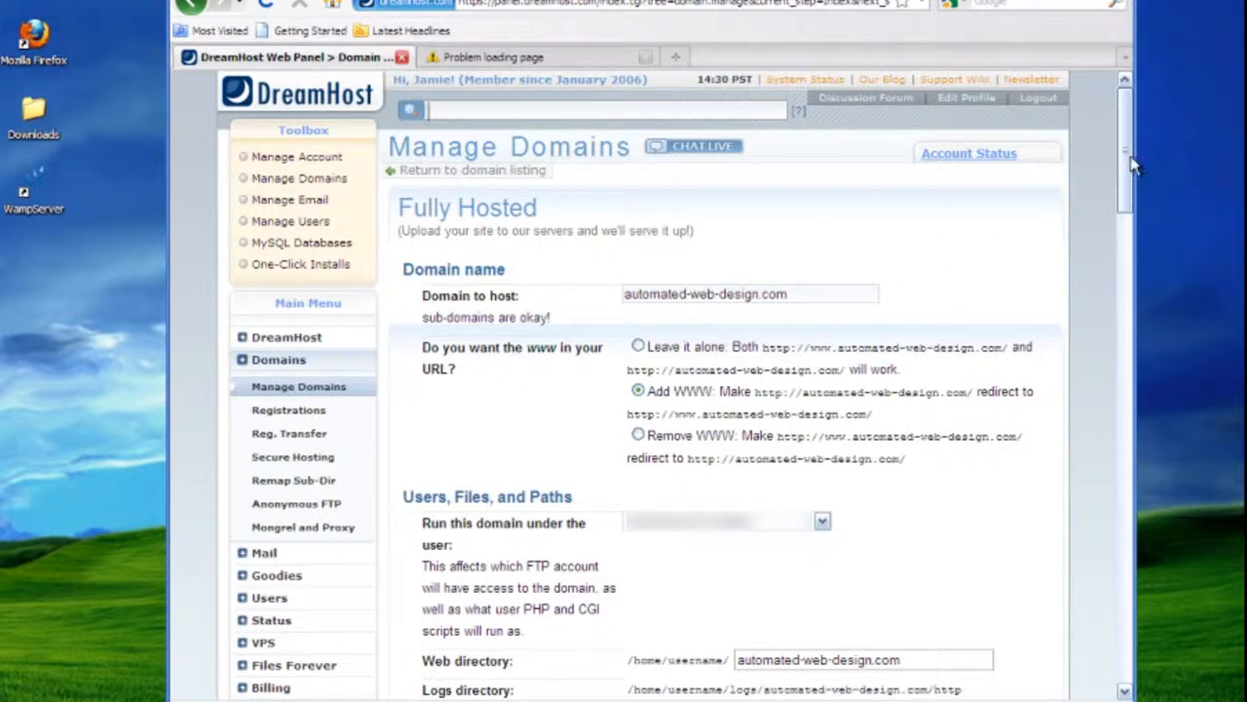
{"action": "left_click_drag", "start_coordinate": [1133, 165], "coordinate": [1133, 192]}
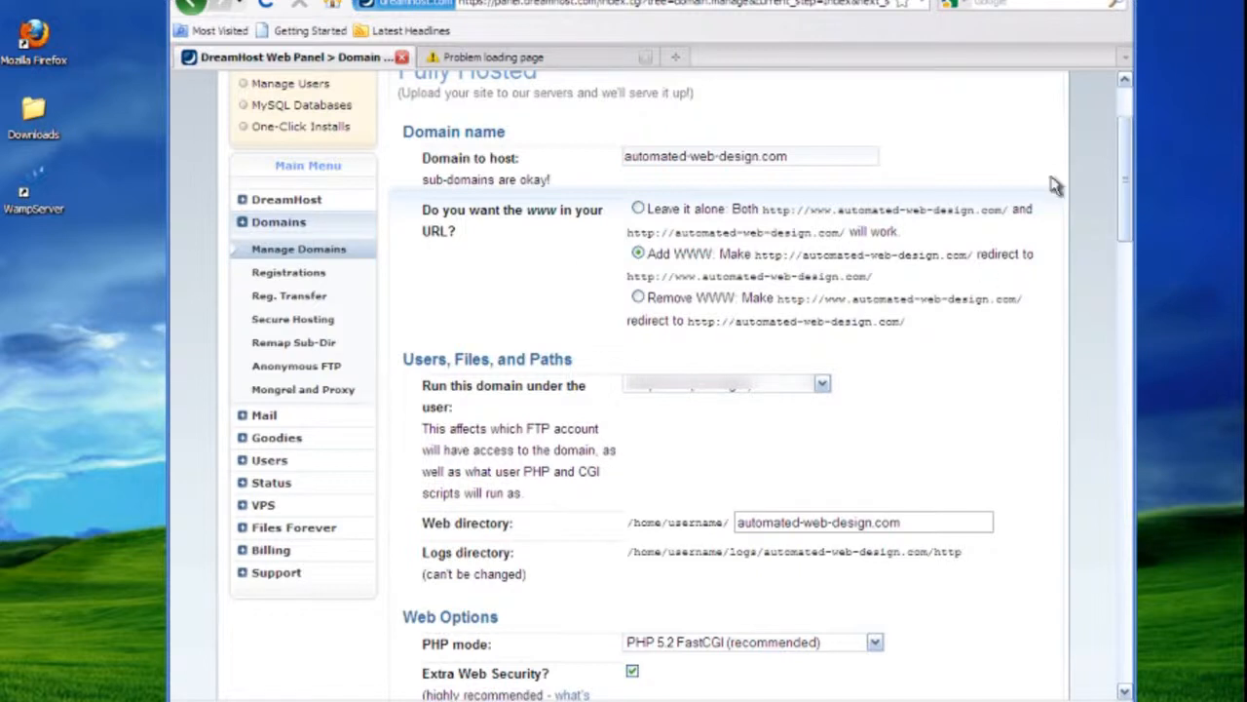
{"action": "left_click_drag", "start_coordinate": [1125, 146], "coordinate": [1128, 306]}
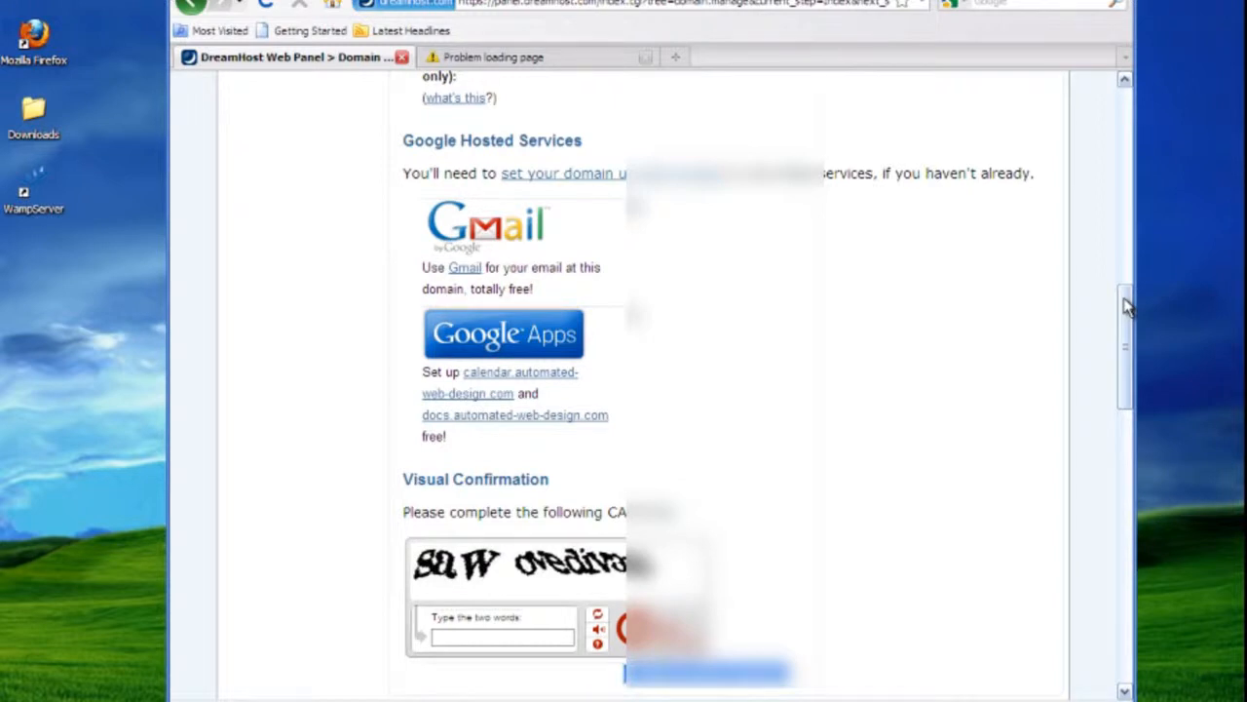
{"action": "left_click_drag", "start_coordinate": [1125, 320], "coordinate": [1121, 482]}
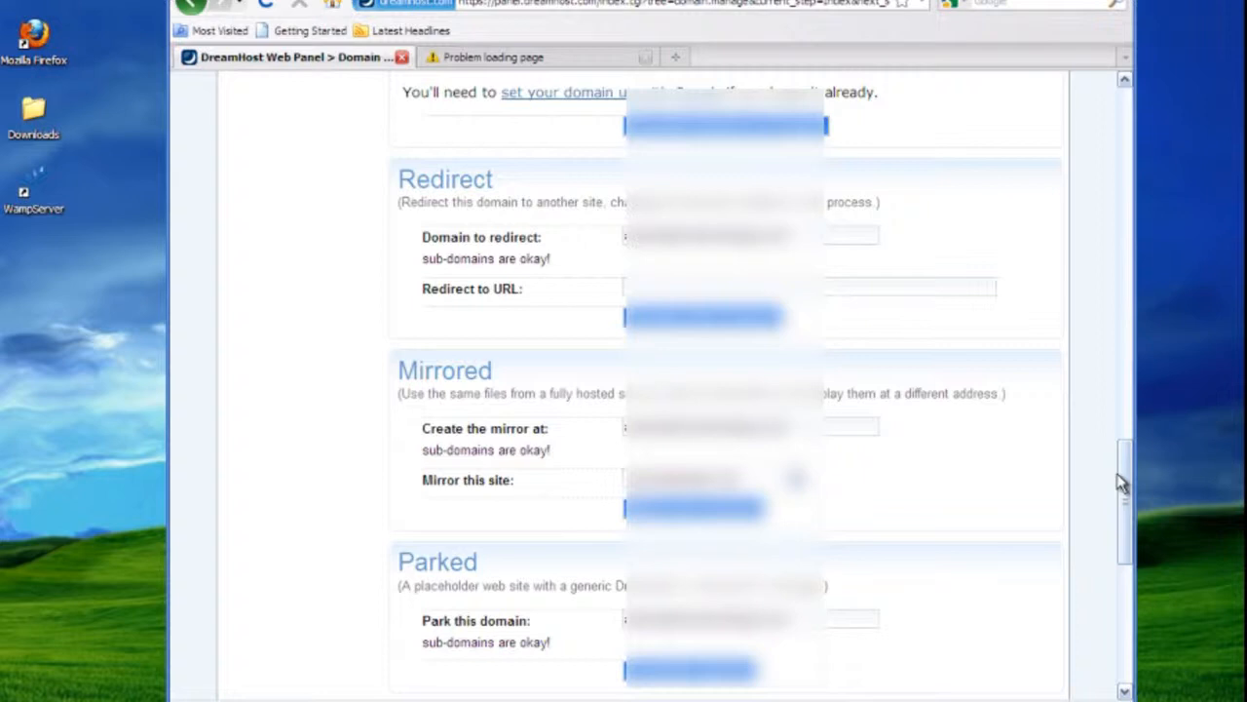
{"action": "left_click_drag", "start_coordinate": [1120, 482], "coordinate": [1095, 130]}
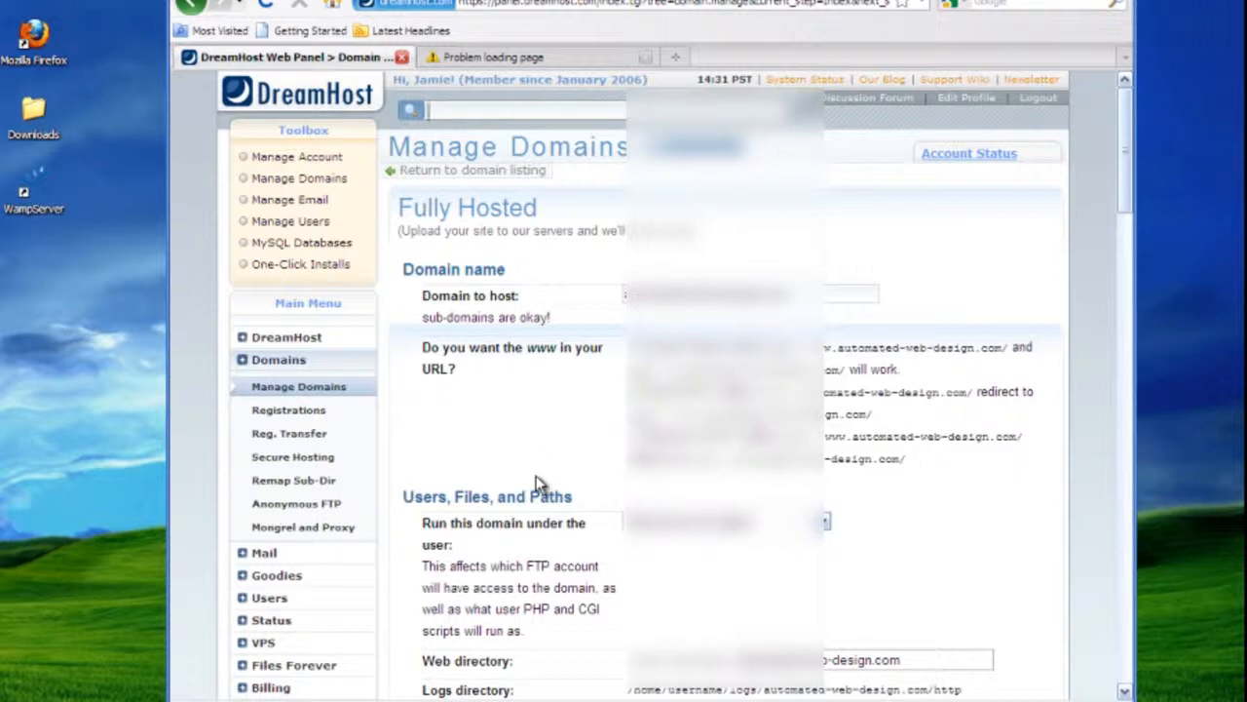
{"action": "left_click", "coordinate": [639, 437]}
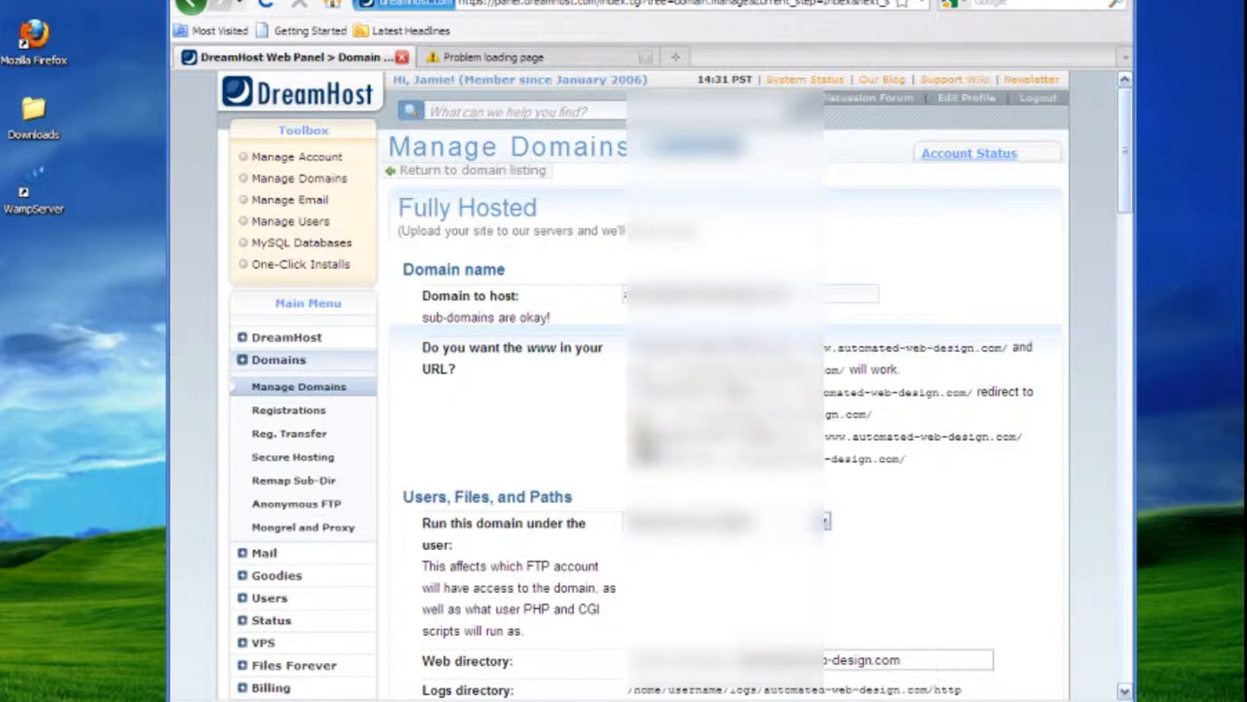
Choose the user account under which the domain runs in the Users, Files, and Paths settings
{"action": "scroll", "coordinate": [635, 436], "scroll_direction": "down", "scroll_amount": 7}
{"action": "scroll", "coordinate": [534, 263], "scroll_direction": "up", "scroll_amount": 6}
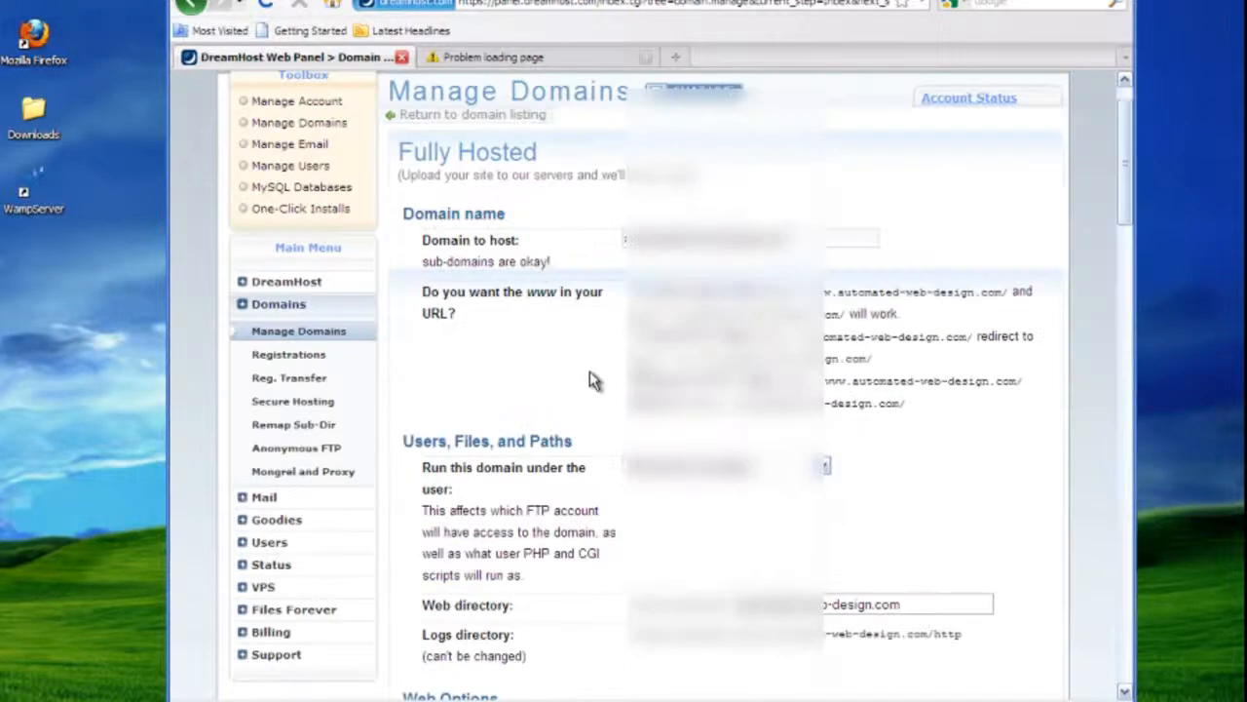
{"action": "scroll", "coordinate": [542, 407], "scroll_direction": "down", "scroll_amount": 8}
{"action": "scroll", "coordinate": [520, 191], "scroll_direction": "up", "scroll_amount": 5}
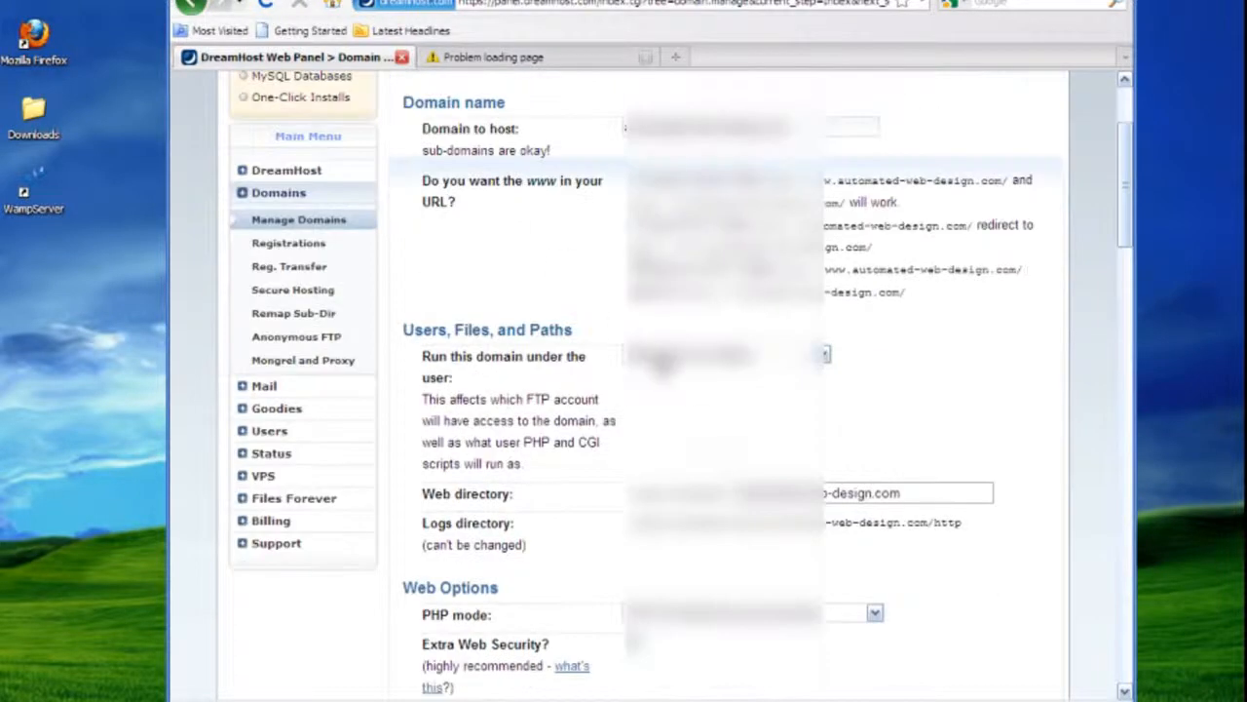
{"action": "left_click", "coordinate": [651, 355]}
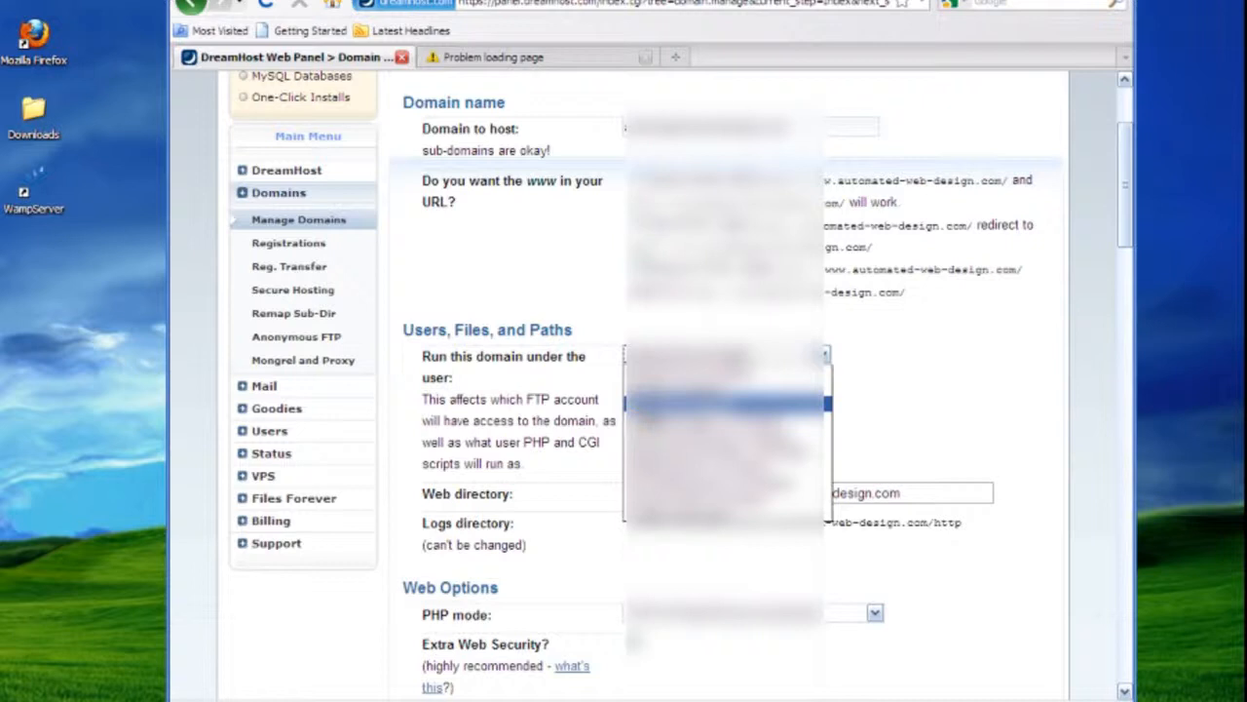
{"action": "left_click", "coordinate": [646, 405]}
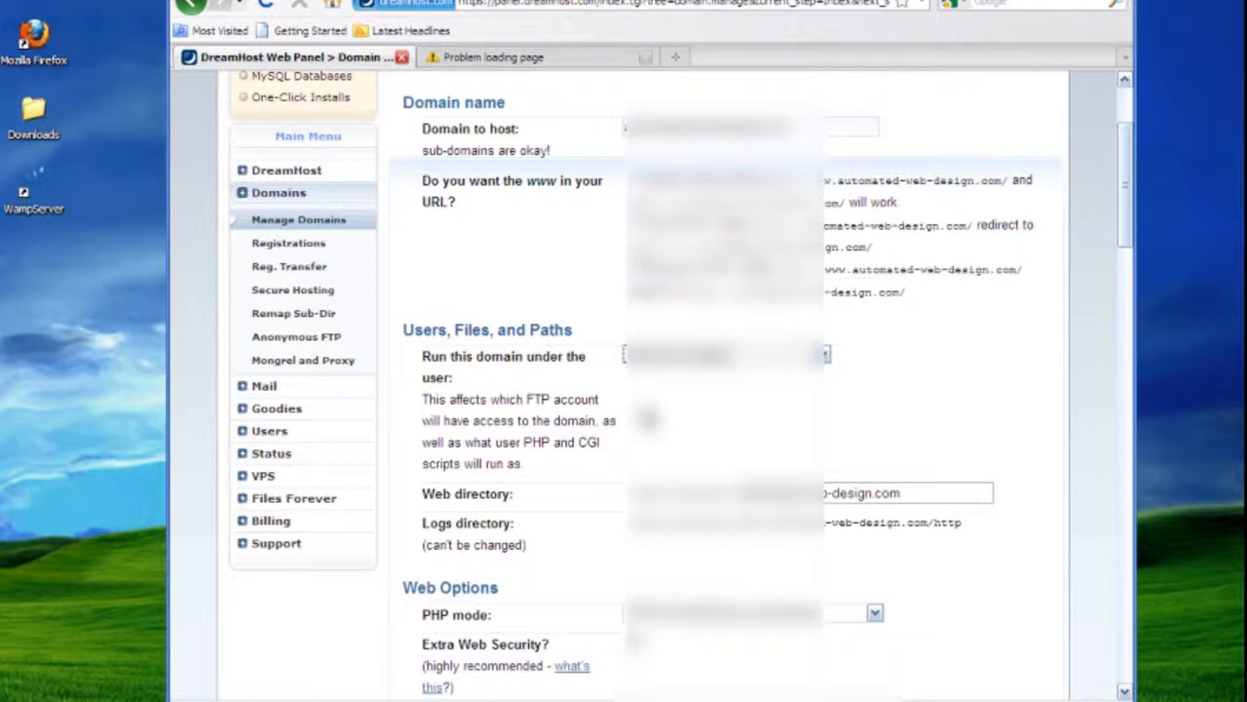
Review the web options and have Gmail selected for the domain's email under Google Hosted Services
{"action": "scroll", "coordinate": [648, 419], "scroll_direction": "down", "scroll_amount": 2}
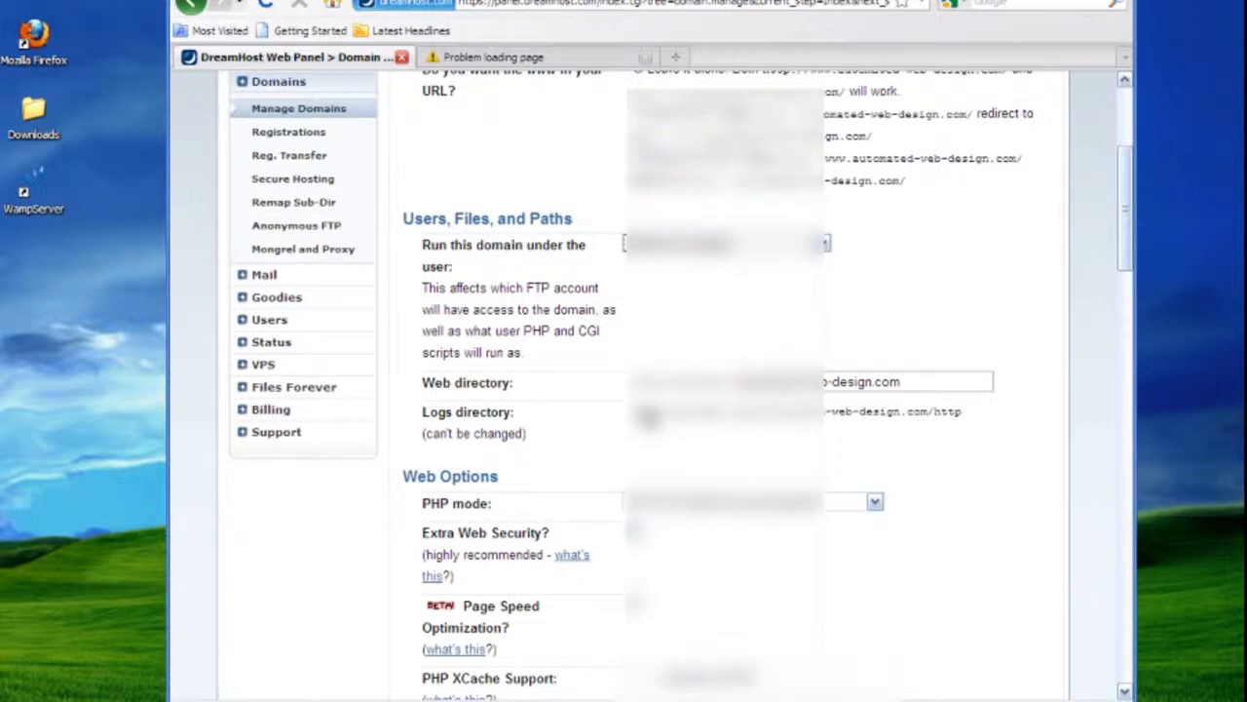
{"action": "scroll", "coordinate": [585, 458], "scroll_direction": "down", "scroll_amount": 6}
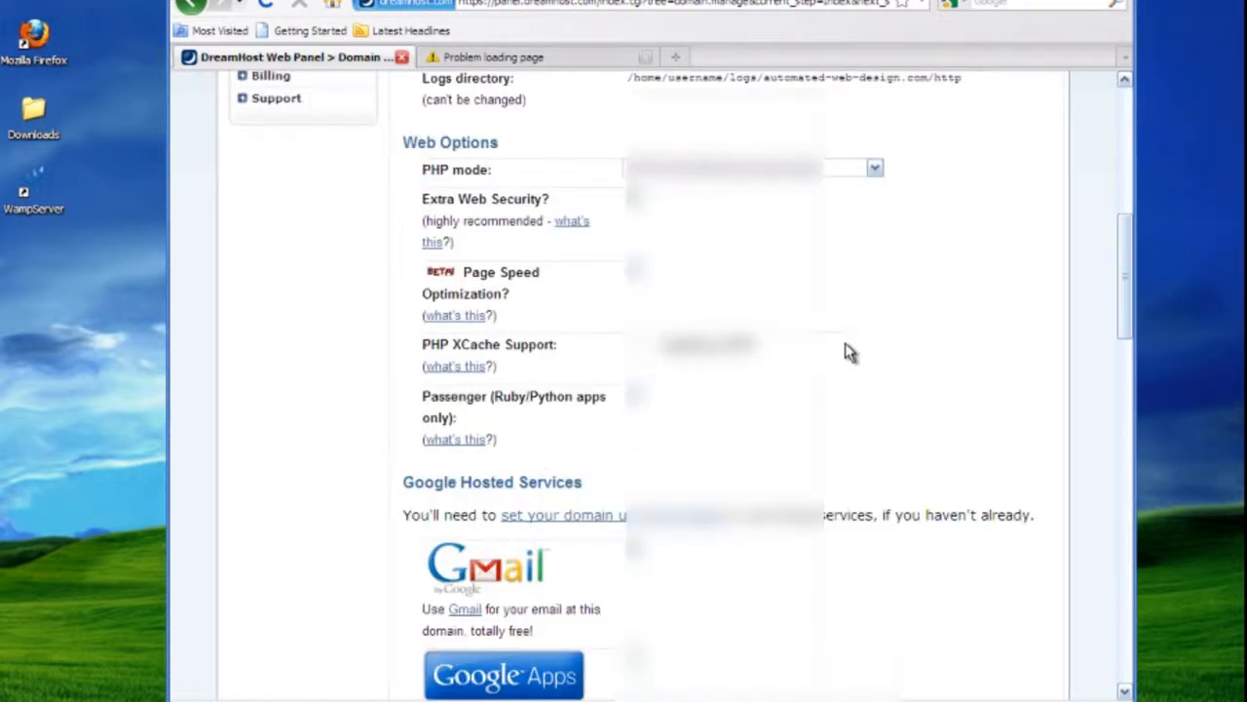
{"action": "scroll", "coordinate": [849, 351], "scroll_direction": "down", "scroll_amount": 2}
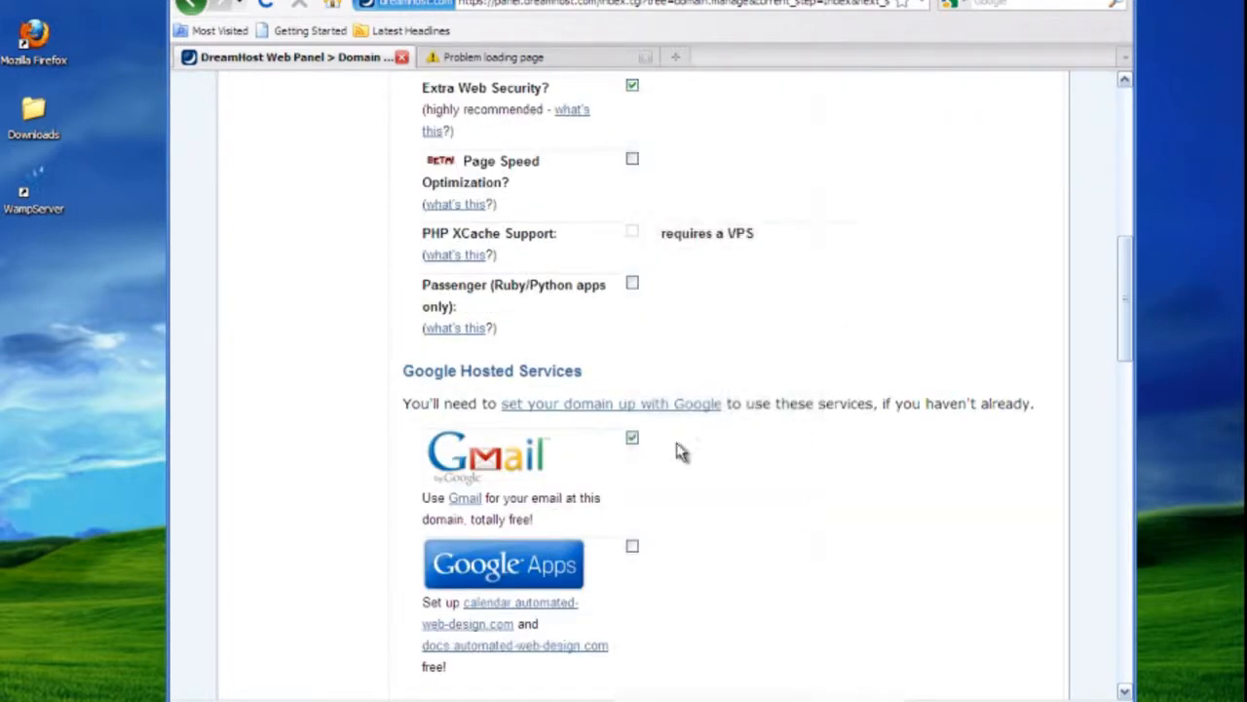
{"action": "left_click", "coordinate": [632, 442]}
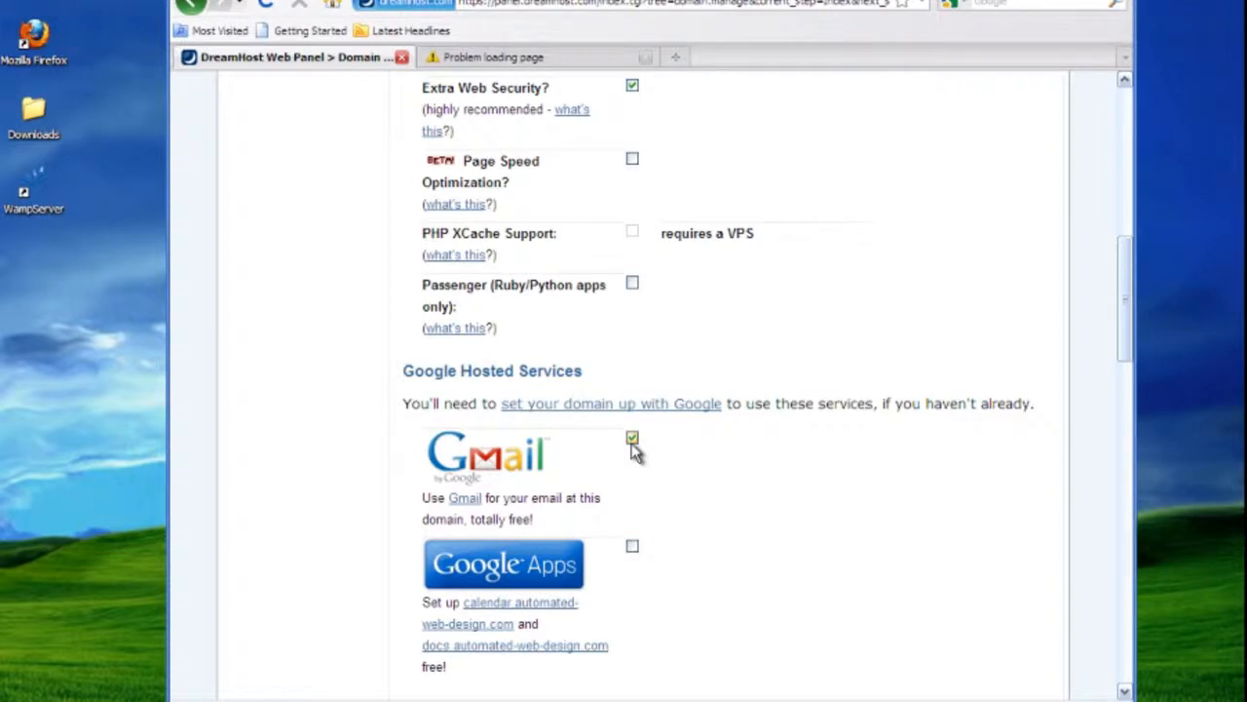
Fill in the two CAPTCHA words and submit the form to fully host the domain
{"action": "scroll", "coordinate": [617, 520], "scroll_direction": "down", "scroll_amount": 3}
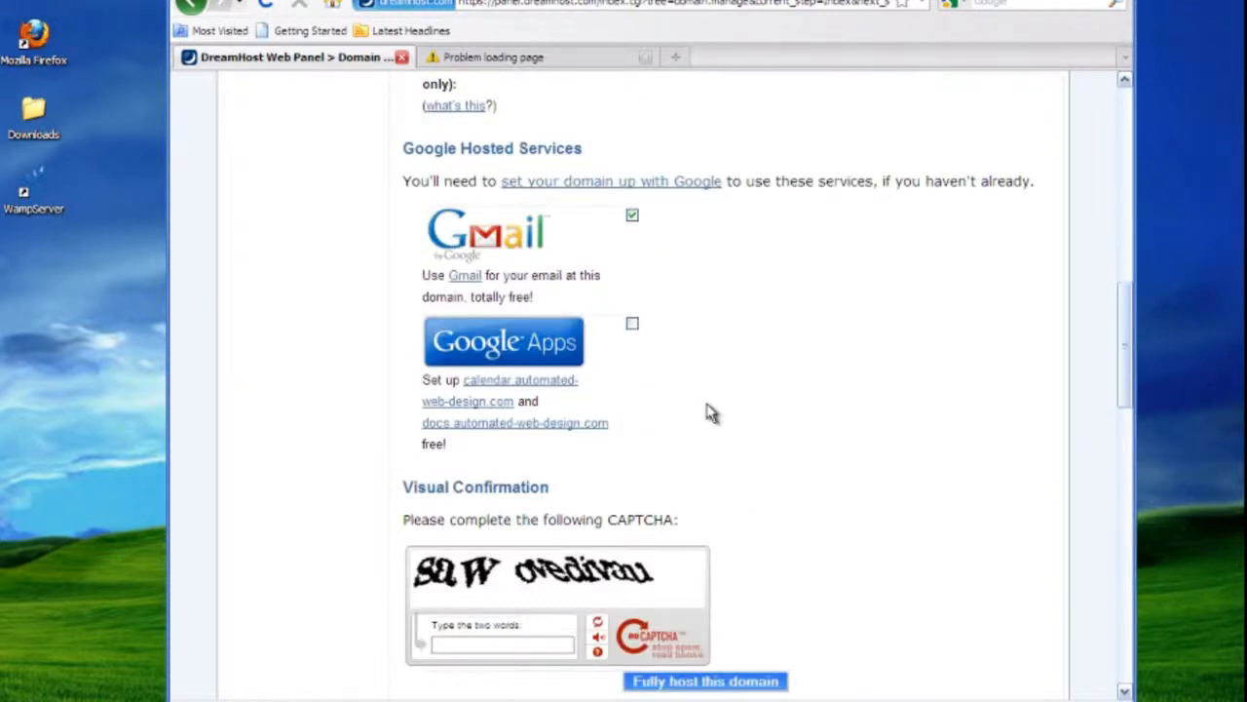
{"action": "left_click", "coordinate": [491, 641]}
{"action": "type", "text": "saw ovedivau"}
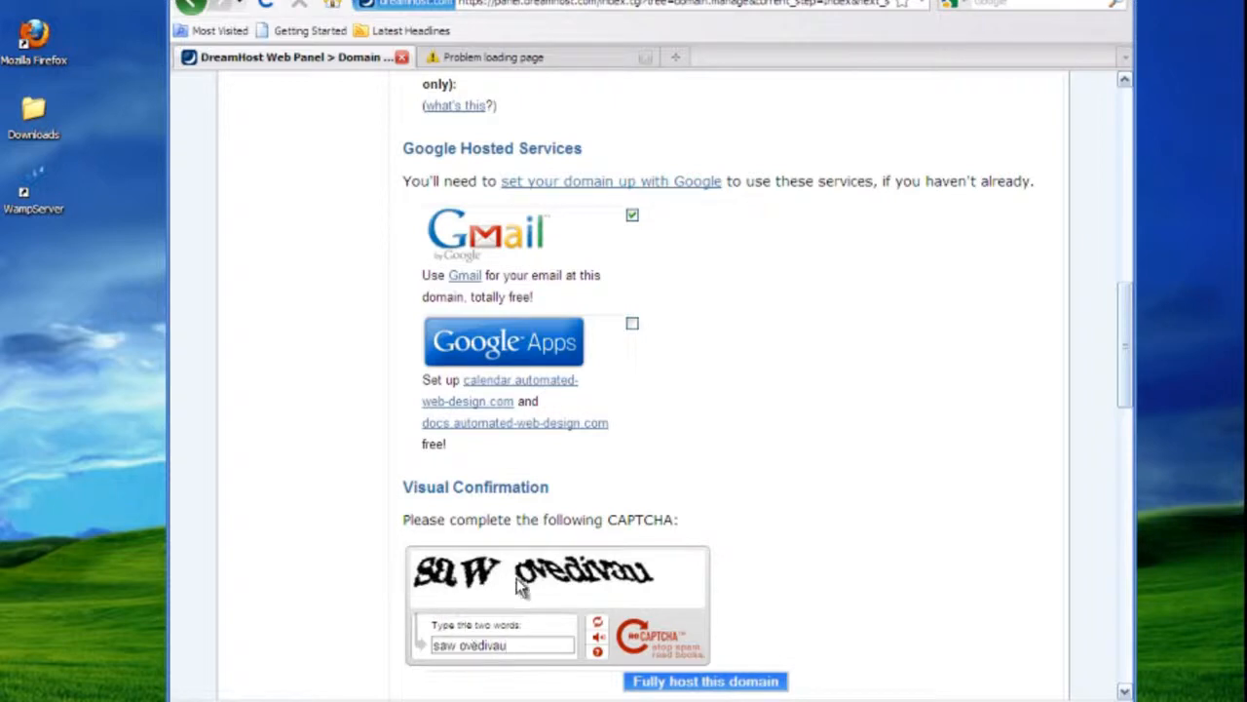
{"action": "left_click", "coordinate": [752, 682]}
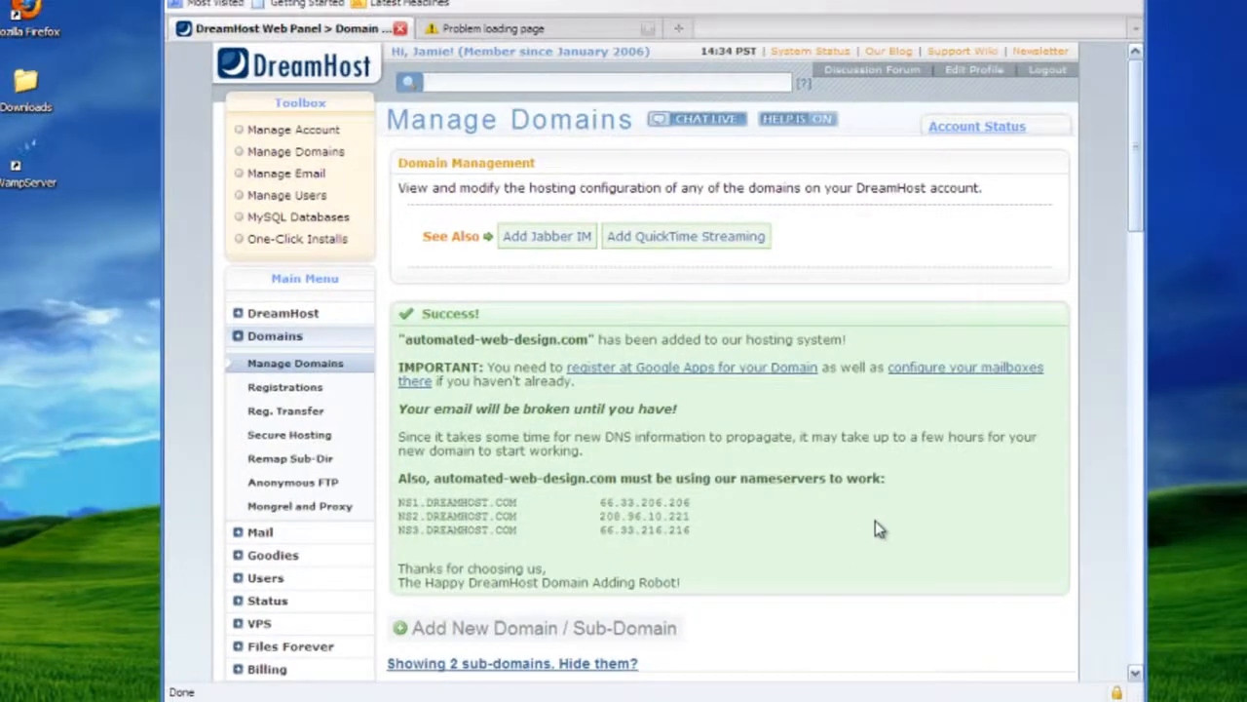
{"action": "scroll", "coordinate": [894, 536], "scroll_direction": "down", "scroll_amount": 5}
{"action": "scroll", "coordinate": [895, 536], "scroll_direction": "up", "scroll_amount": 3}
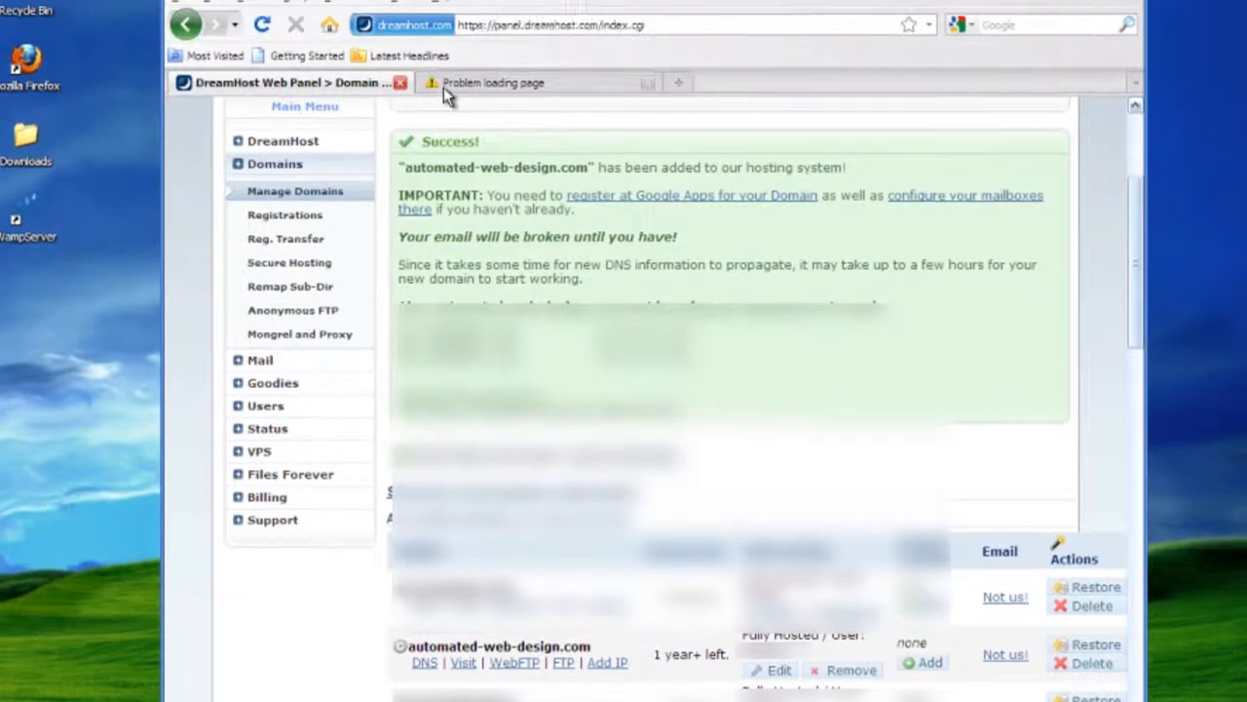
{"action": "left_click", "coordinate": [453, 30]}
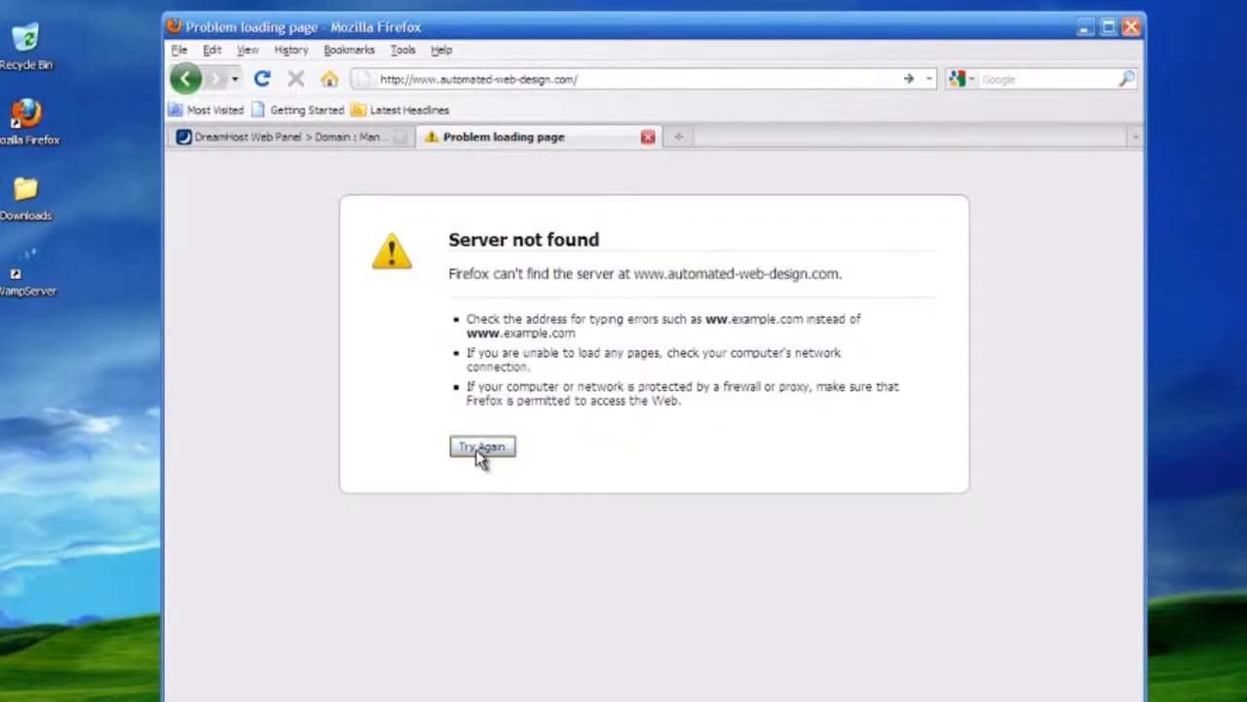
{"action": "left_click", "coordinate": [492, 82]}
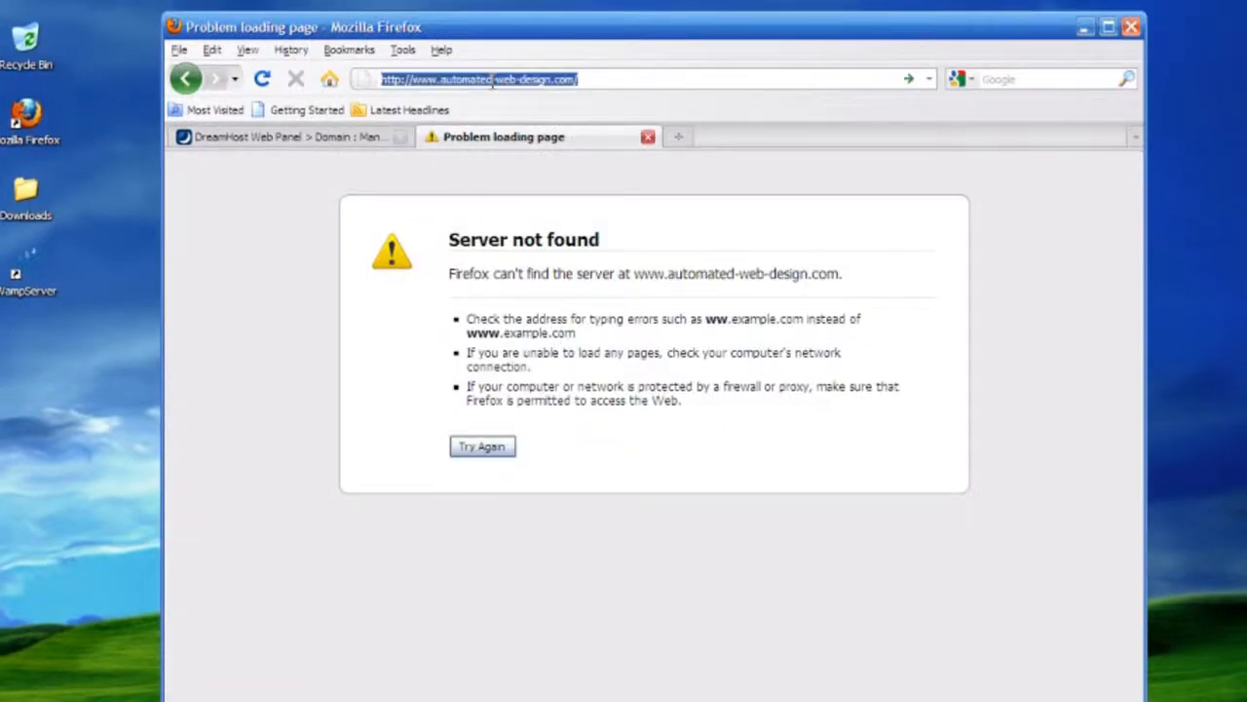
{"action": "key", "text": "End"}
{"action": "key", "text": "Return"}
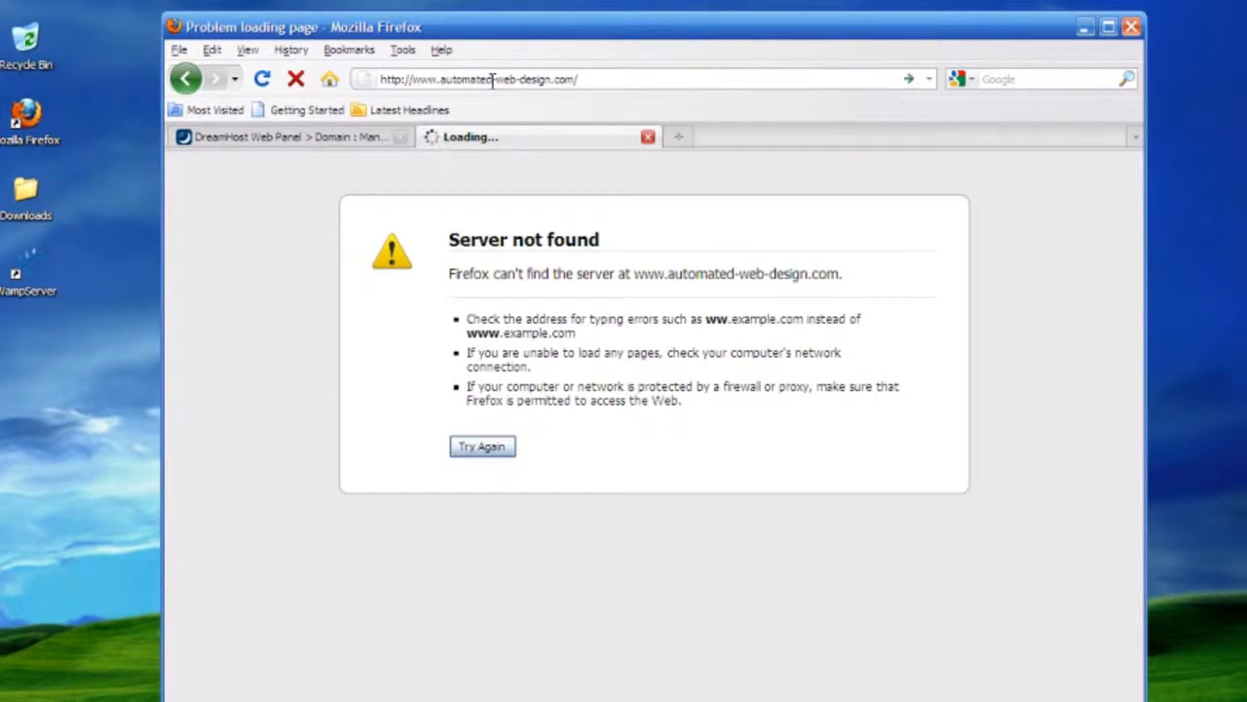
Compare the DreamHost panel with the domain's tab and try loading the website once more
{"action": "left_click", "coordinate": [286, 139]}
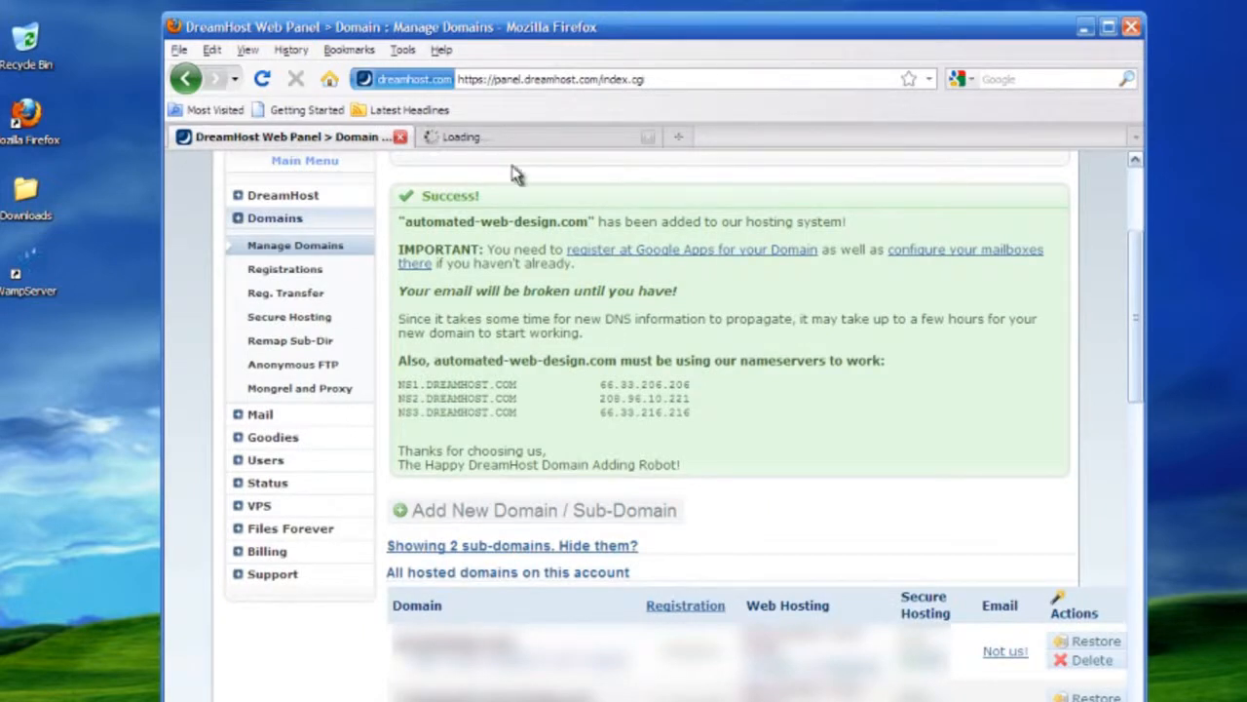
{"action": "left_click", "coordinate": [512, 143]}
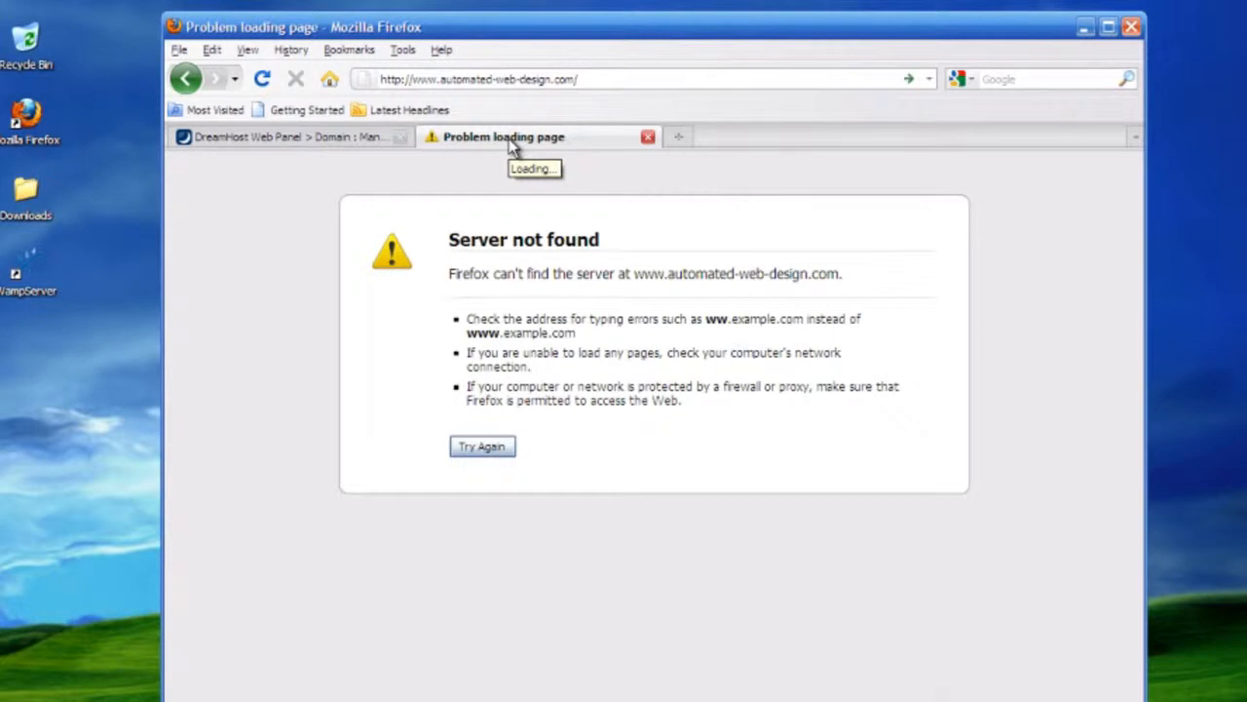
{"action": "left_click", "coordinate": [487, 451]}
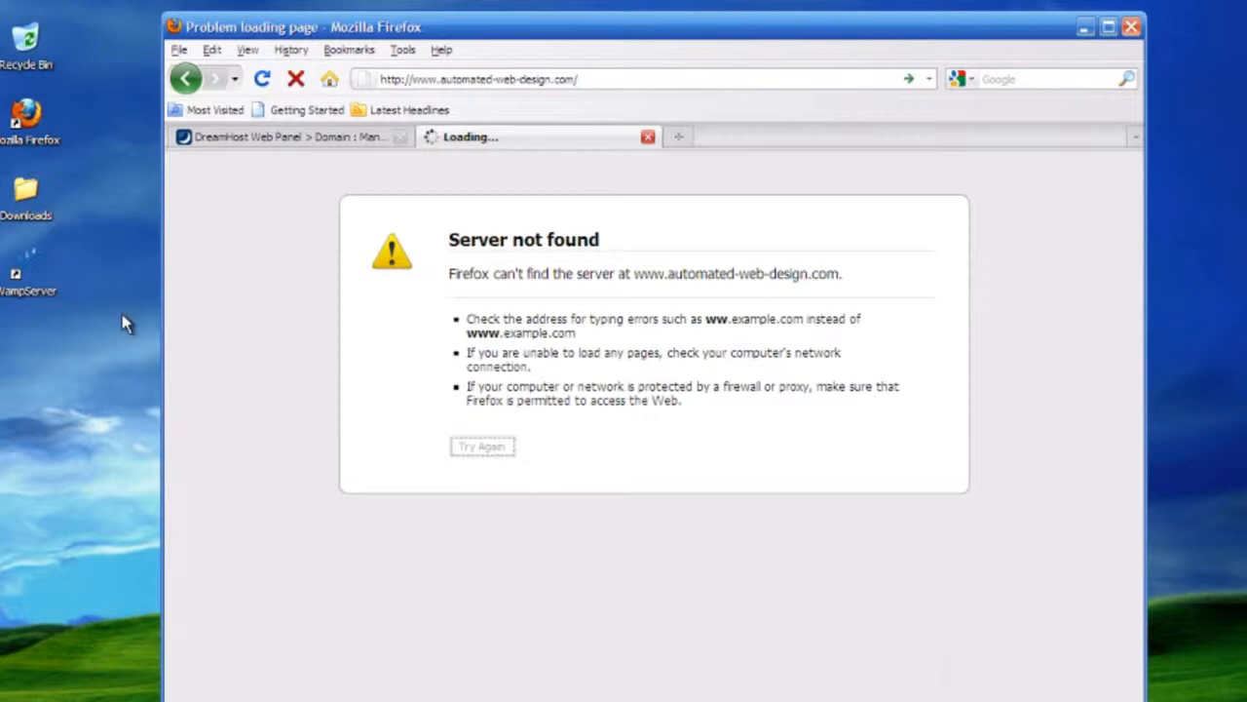
Return to the DreamHost panel and read the hosting confirmation with its nameserver information
{"action": "left_click", "coordinate": [276, 142]}
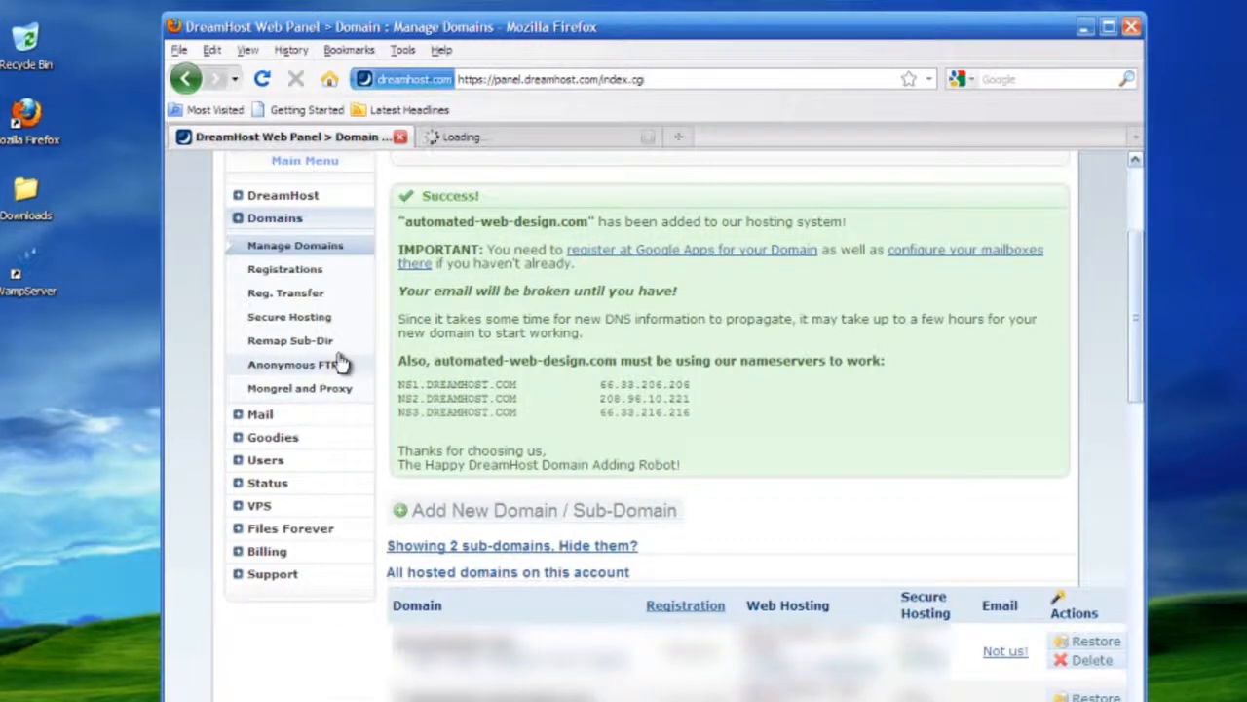
{"action": "scroll", "coordinate": [334, 361], "scroll_direction": "up", "scroll_amount": 5}
{"action": "scroll", "coordinate": [349, 514], "scroll_direction": "down", "scroll_amount": 2}
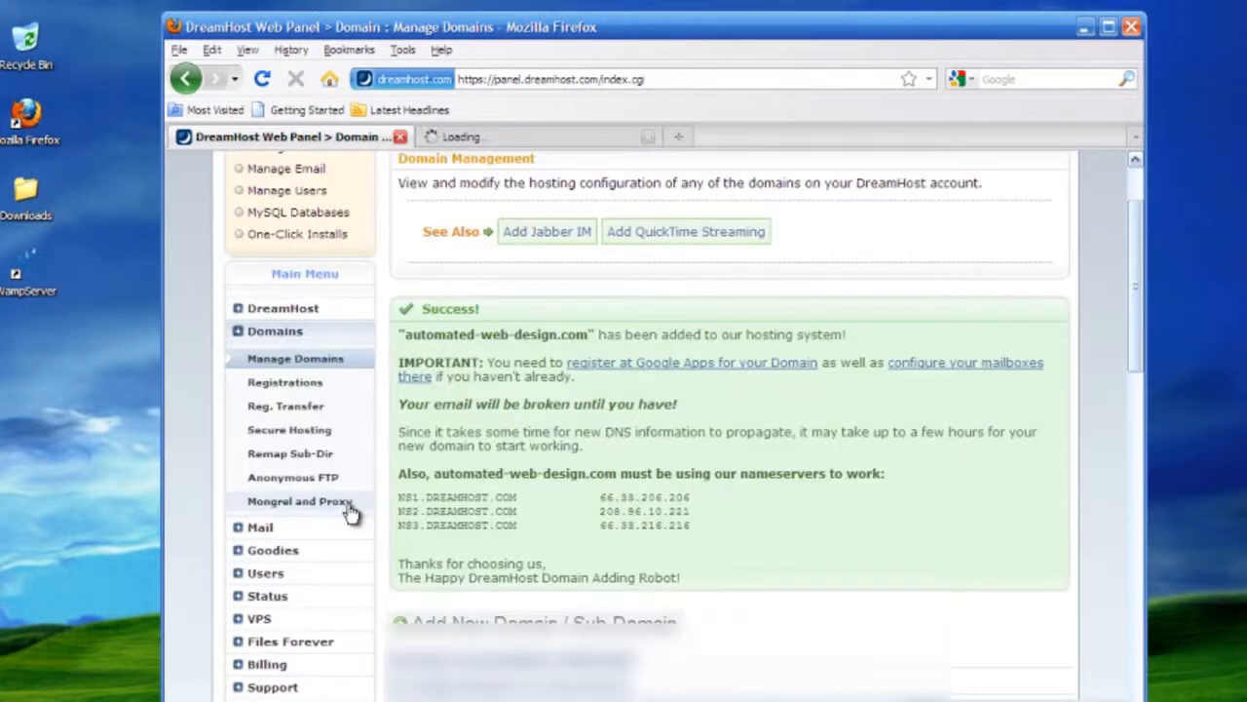